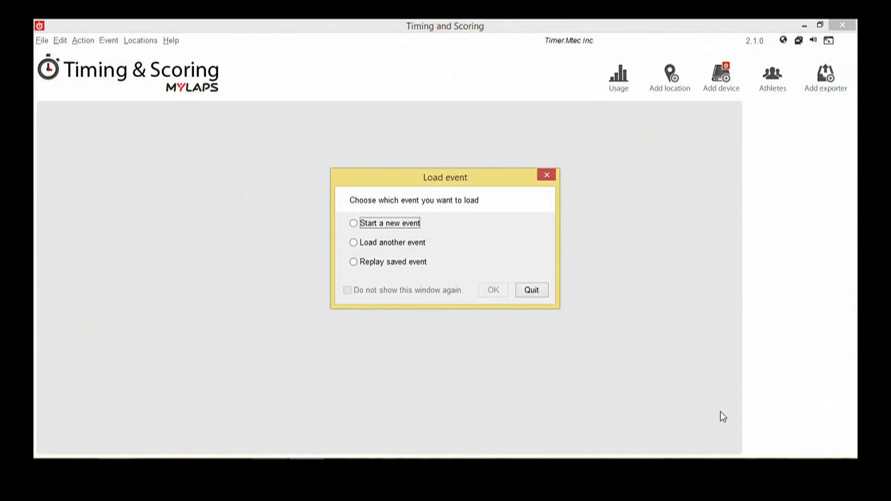
Start a new event named 'Test' with the BibTag event type.
{"action": "left_click", "coordinate": [410, 226]}
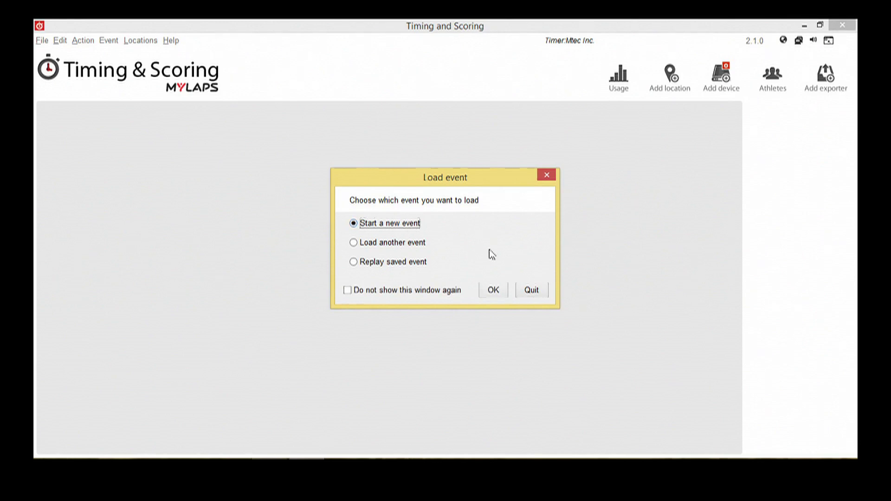
{"action": "left_click", "coordinate": [494, 290]}
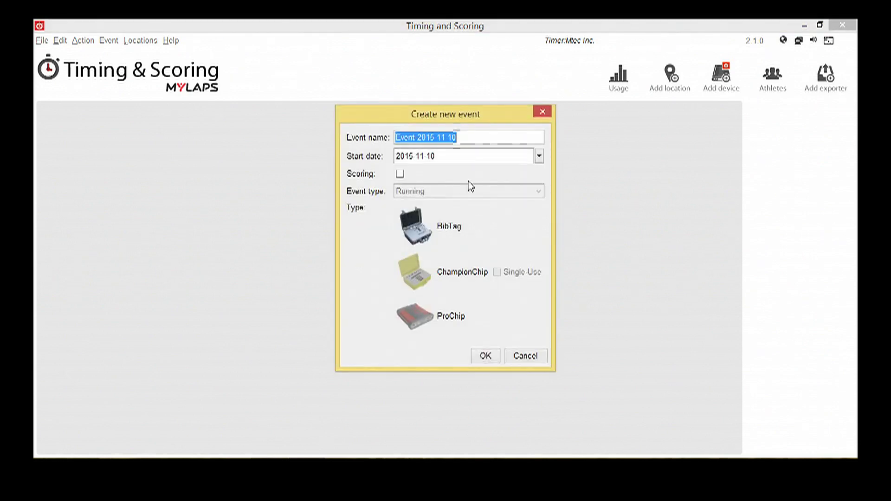
{"action": "type", "text": "Test"}
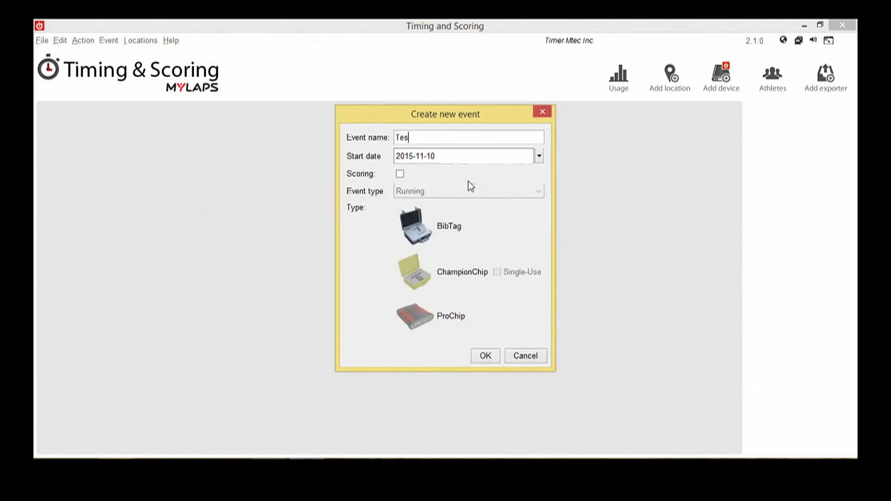
{"action": "left_click", "coordinate": [428, 229]}
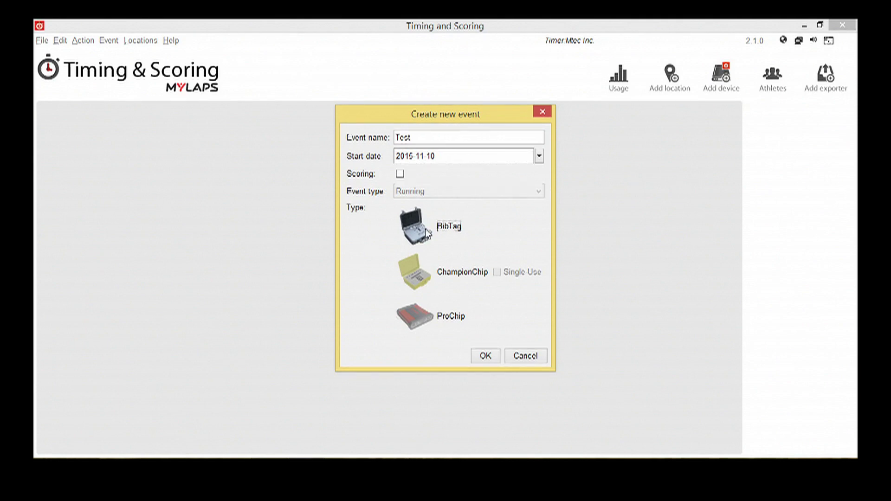
{"action": "left_click", "coordinate": [484, 356]}
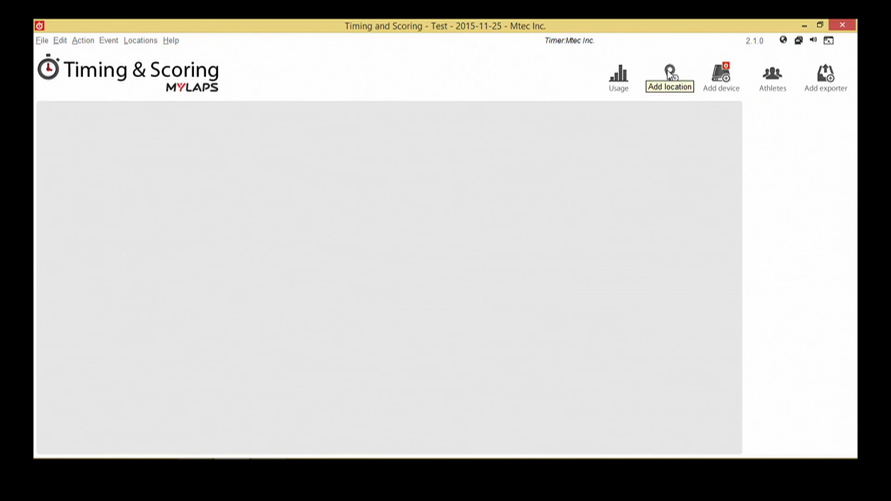
Add two timing locations named 'Start' and 'Finish'.
{"action": "left_click", "coordinate": [671, 74]}
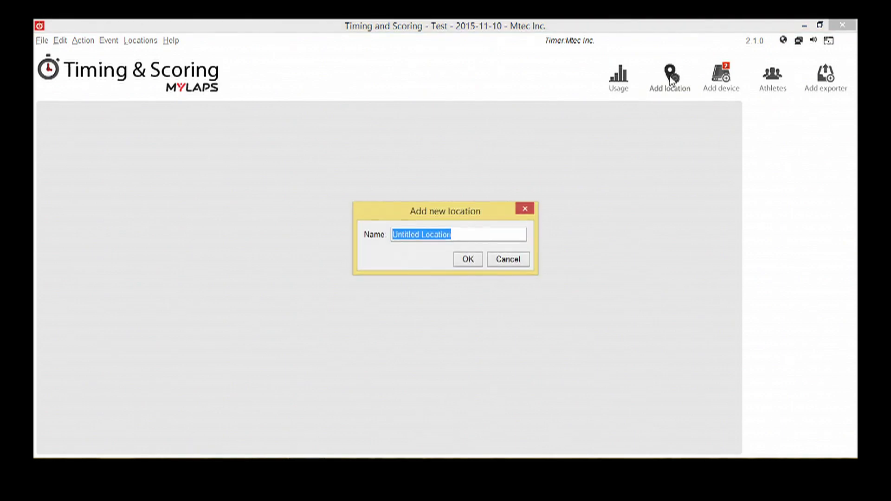
{"action": "type", "text": "St"}
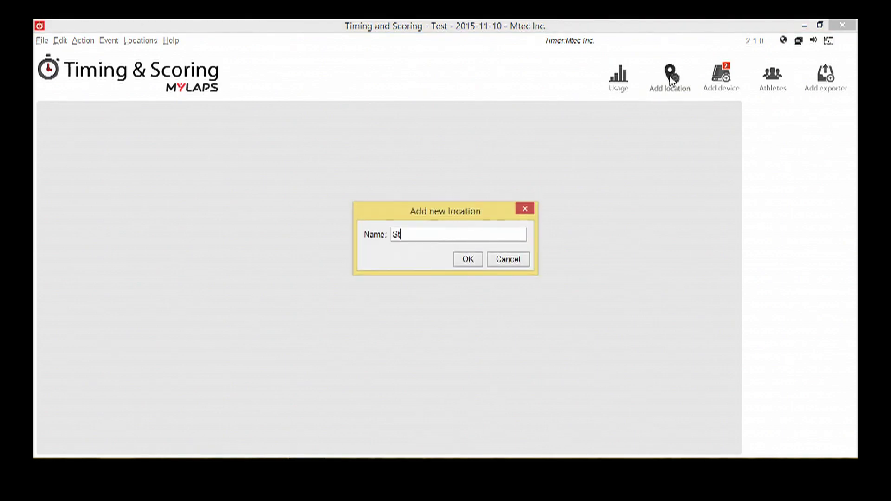
{"action": "type", "text": "art"}
{"action": "key", "text": "Return"}
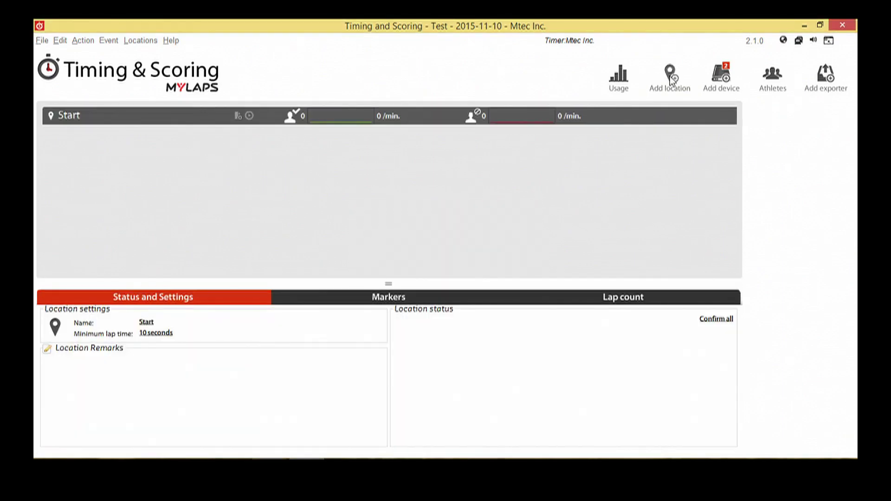
{"action": "left_click", "coordinate": [670, 77]}
{"action": "type", "text": "F"}
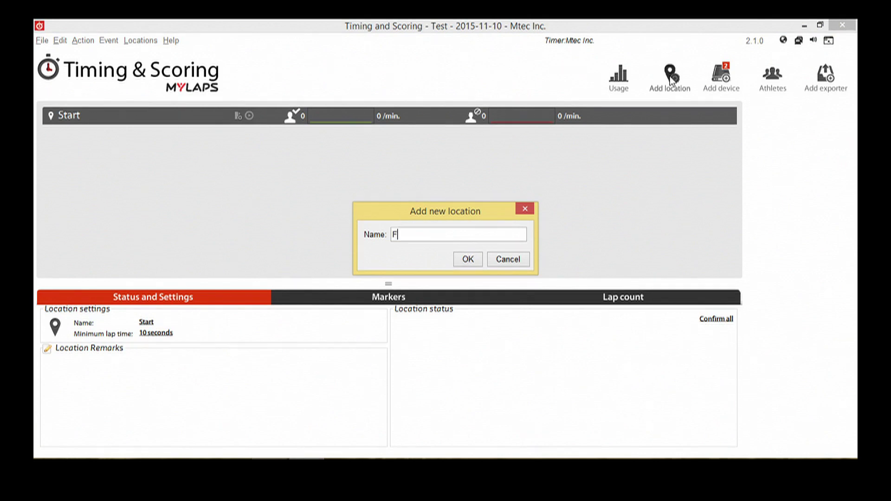
{"action": "type", "text": "inish"}
{"action": "key", "text": "Return"}
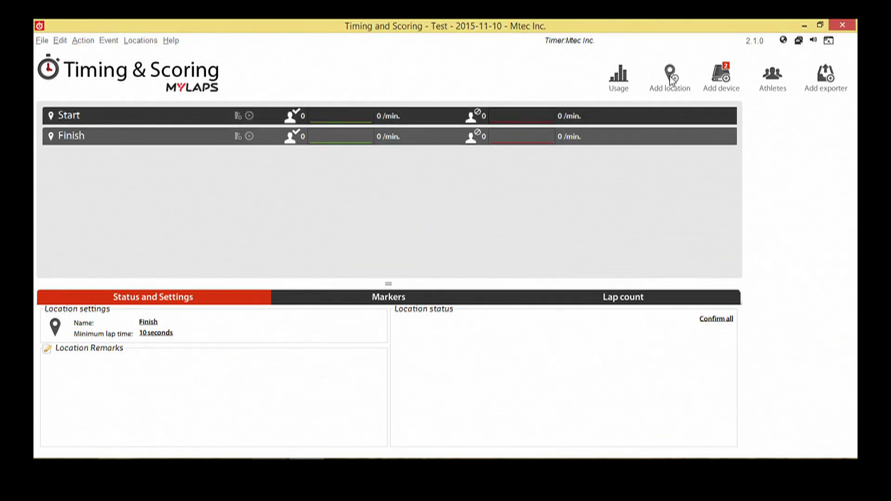
Connect decoder MTECB1 to the Start location and MTEC2 to the Finish location.
{"action": "left_click", "coordinate": [722, 82]}
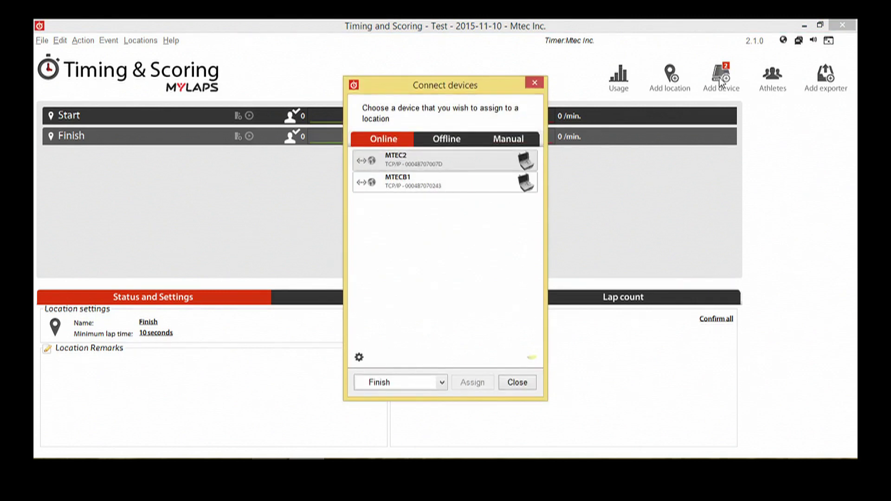
{"action": "left_click", "coordinate": [478, 186]}
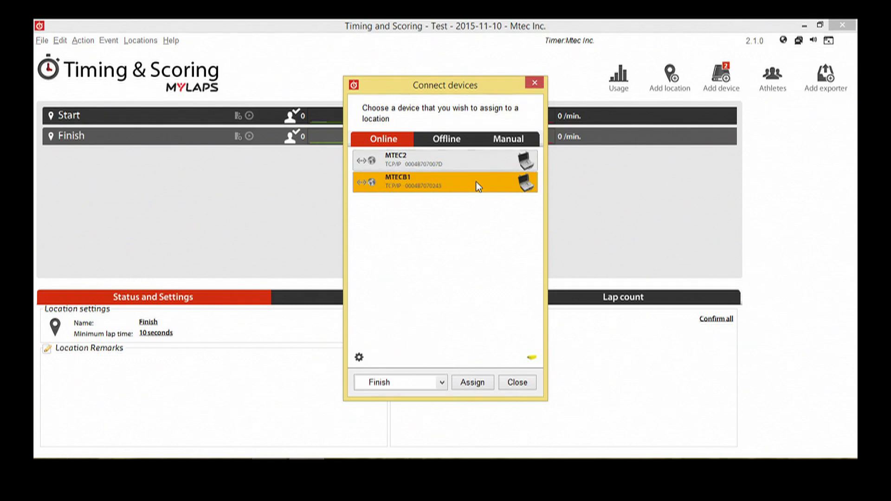
{"action": "left_click", "coordinate": [444, 384]}
{"action": "left_click", "coordinate": [427, 411]}
{"action": "left_click", "coordinate": [473, 382]}
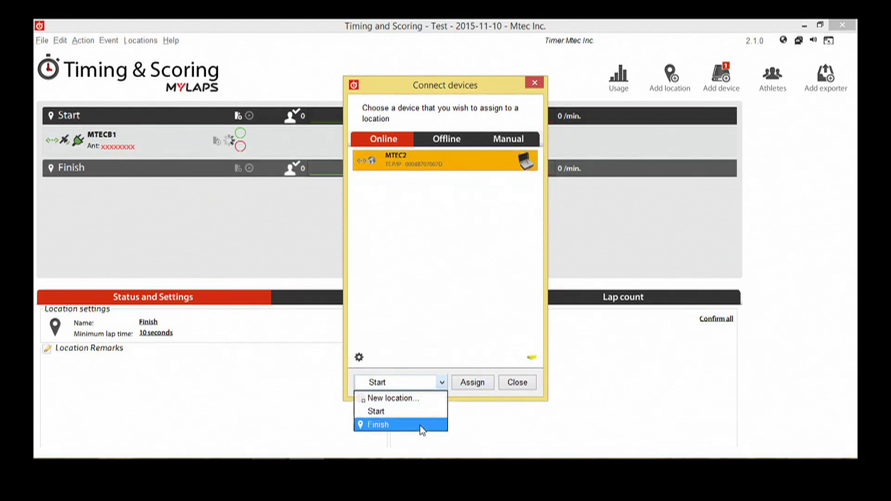
{"action": "left_click", "coordinate": [420, 424]}
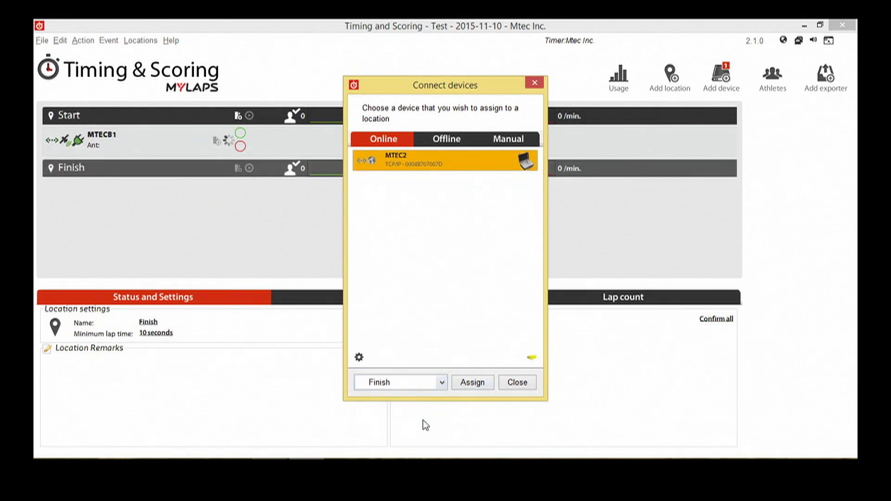
{"action": "left_click", "coordinate": [467, 386]}
{"action": "left_click", "coordinate": [467, 385]}
{"action": "left_click", "coordinate": [516, 383]}
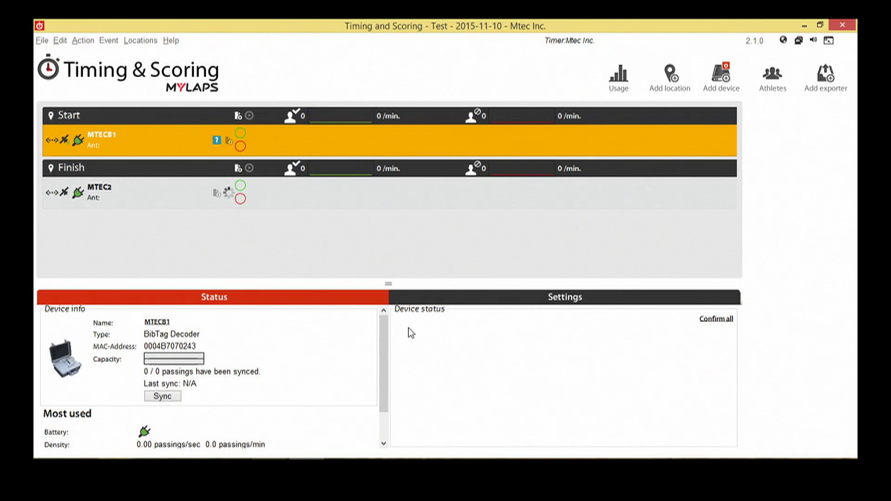
Start collecting MTECB1 passings, loading all data from the beginning.
{"action": "left_click", "coordinate": [217, 140]}
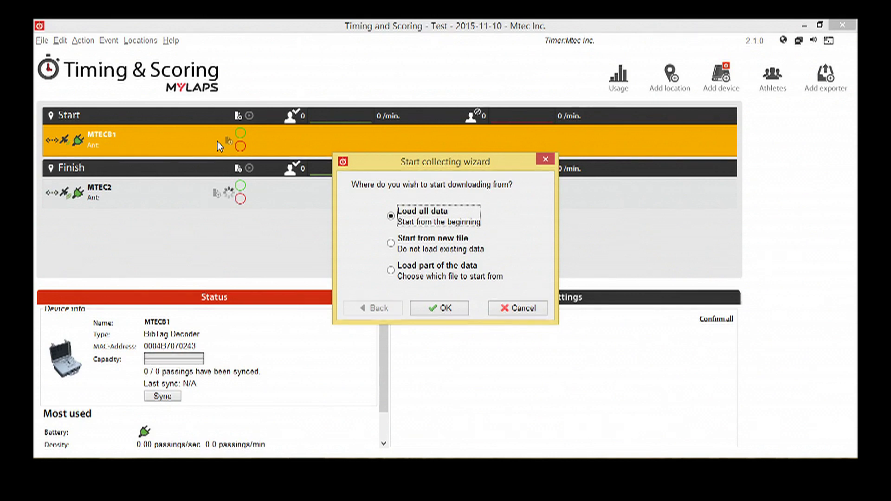
{"action": "left_click", "coordinate": [435, 309]}
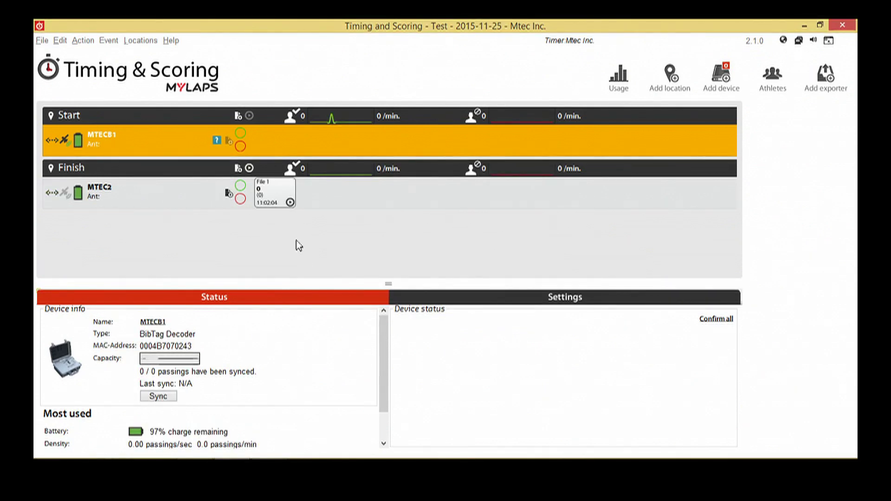
{"action": "left_click", "coordinate": [218, 139]}
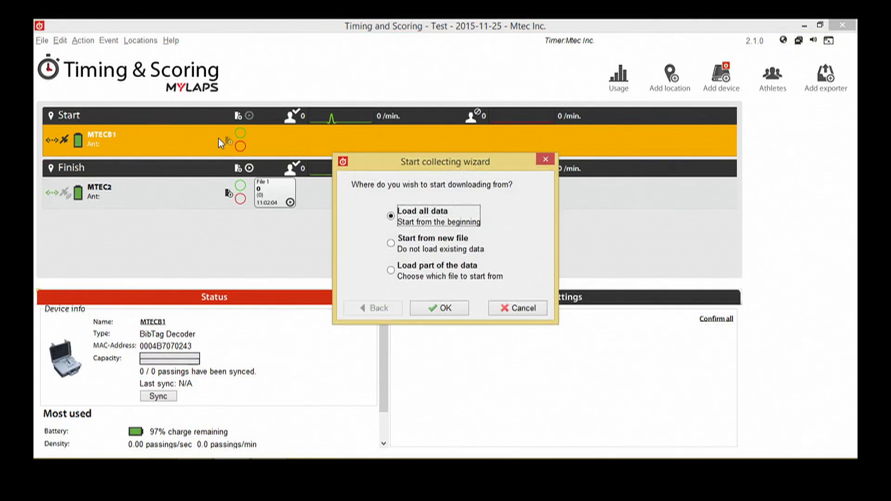
{"action": "left_click", "coordinate": [434, 309]}
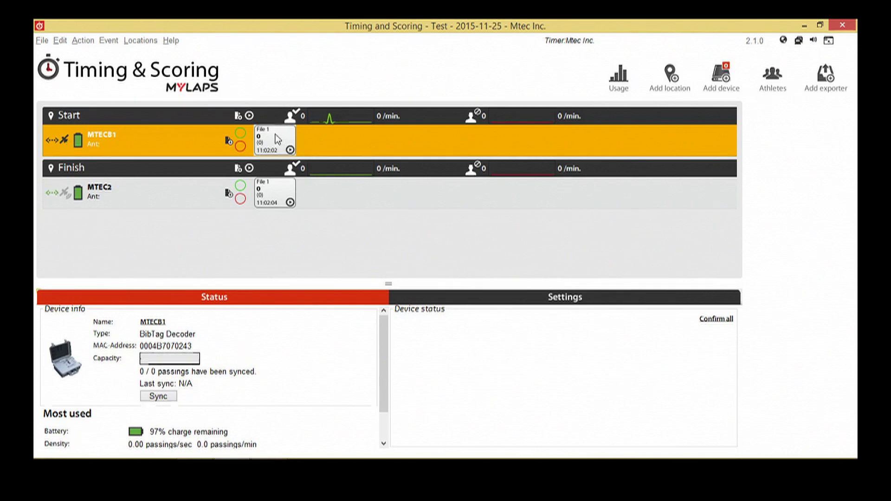
Review File 1's statistics and add a new File 2 on MTECB1.
{"action": "left_click", "coordinate": [277, 139]}
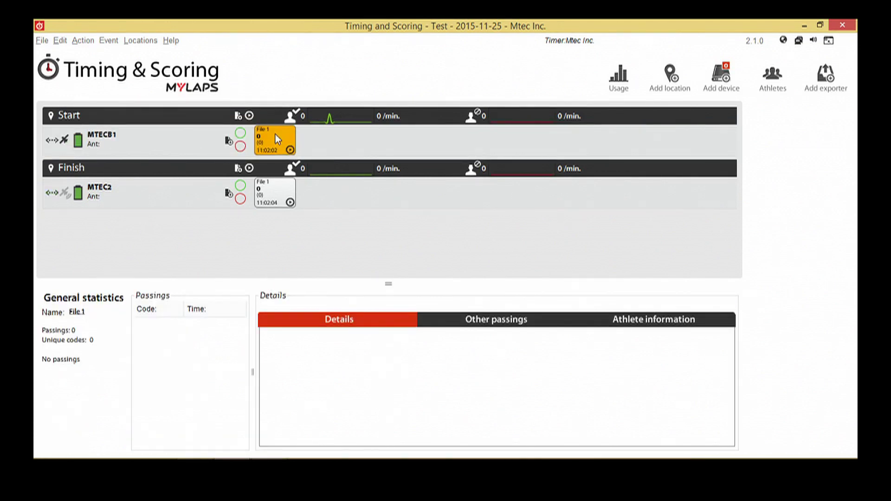
{"action": "left_click", "coordinate": [228, 140]}
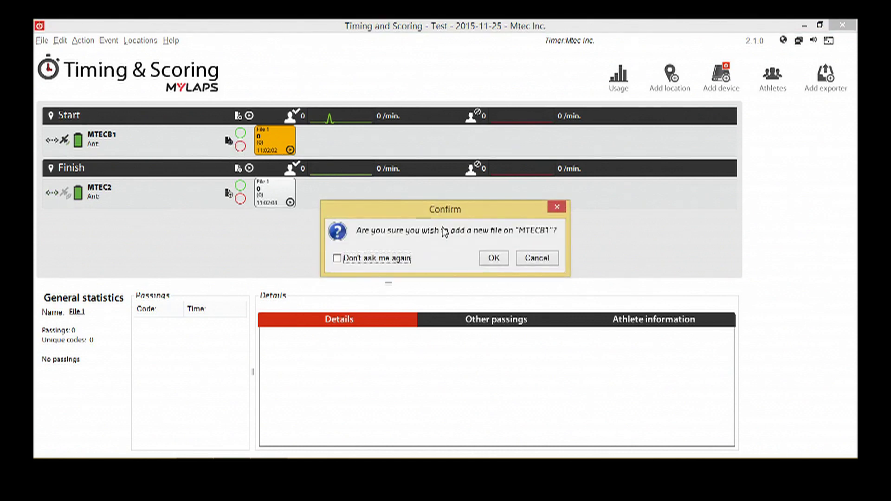
{"action": "left_click", "coordinate": [490, 260]}
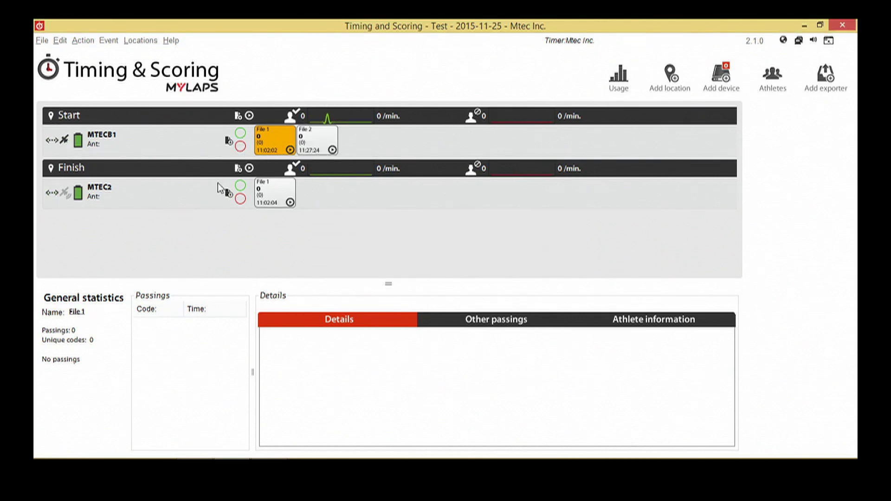
Select decoder MTECB1 and review its Status and Settings tabs.
{"action": "left_click", "coordinate": [201, 145]}
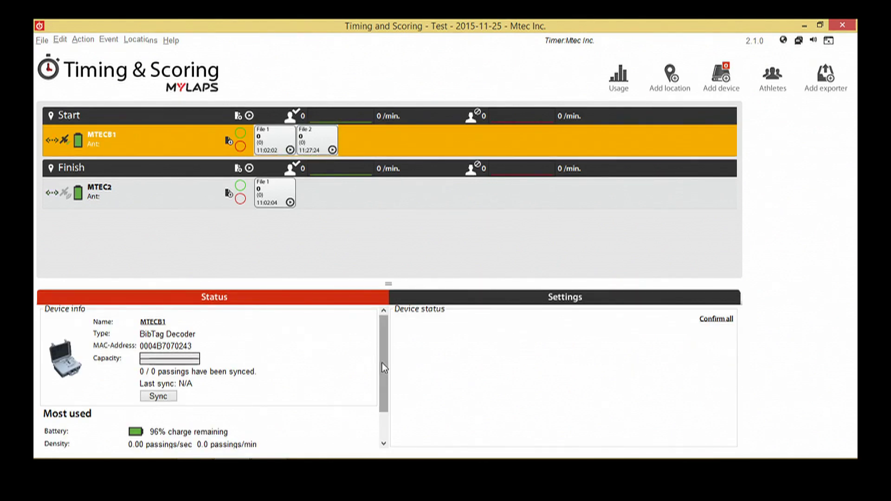
{"action": "left_click_drag", "start_coordinate": [382, 375], "coordinate": [382, 400]}
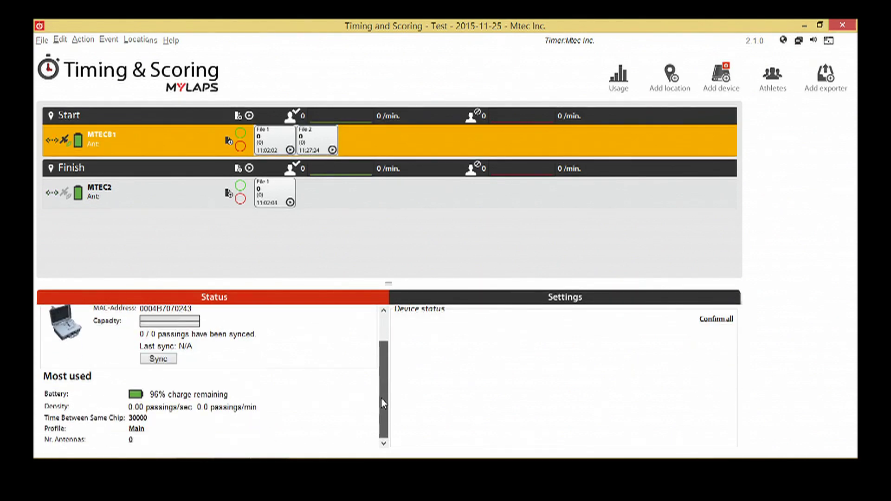
{"action": "left_click", "coordinate": [472, 301]}
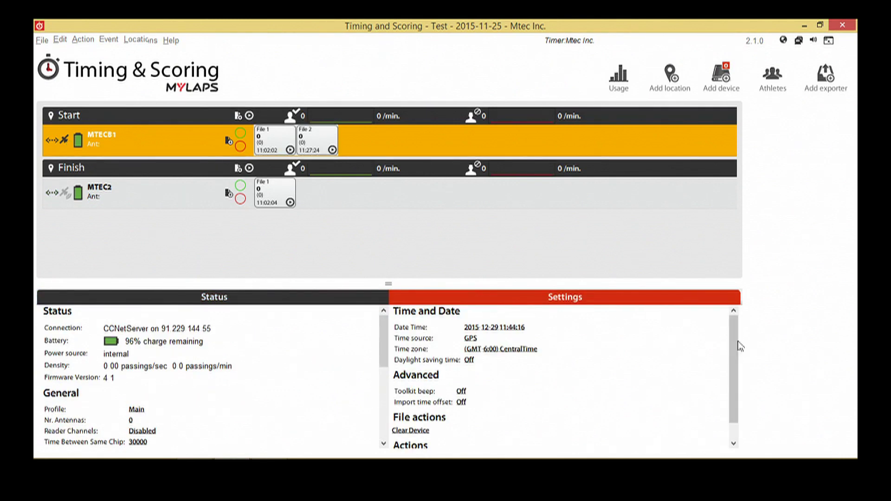
{"action": "left_click_drag", "start_coordinate": [737, 343], "coordinate": [734, 367]}
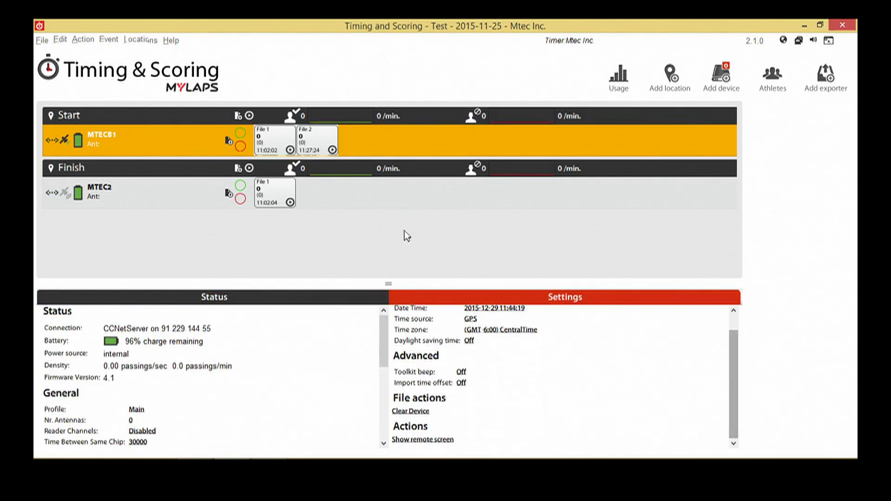
Reassign MTECB1 to the Finish location through Edit > Assign to.
{"action": "left_click", "coordinate": [61, 42]}
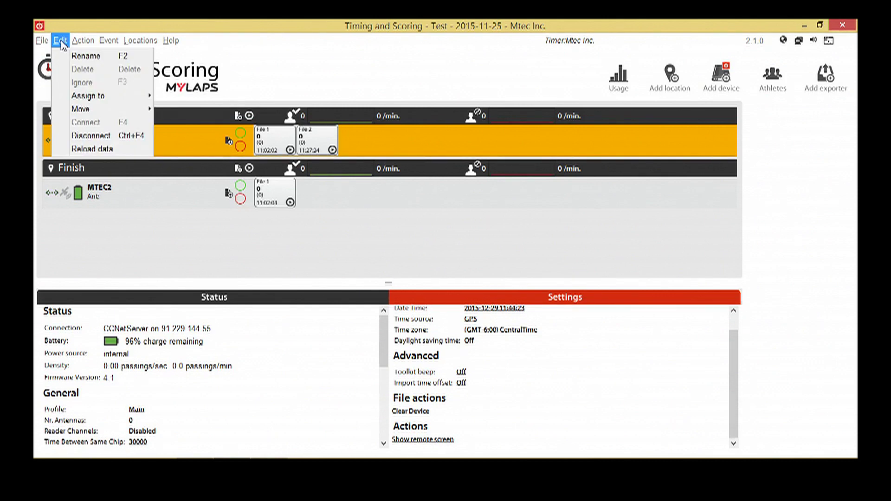
{"action": "mouse_move", "coordinate": [88, 98]}
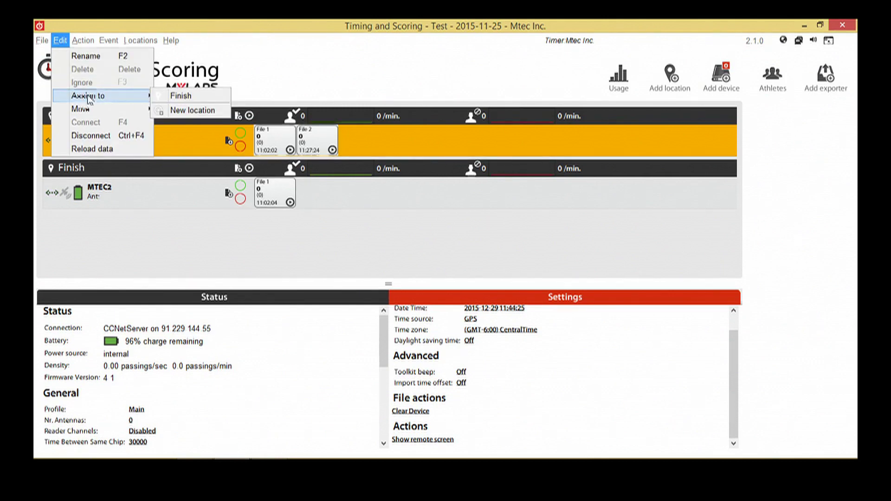
{"action": "left_click", "coordinate": [179, 95]}
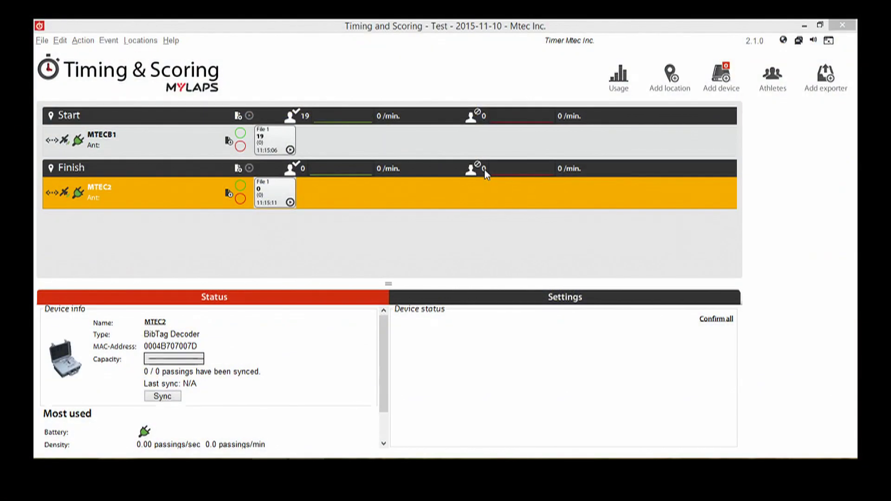
Load Athletes.csv into the athlete import with a semicolon (;) column separator.
{"action": "left_click", "coordinate": [772, 75]}
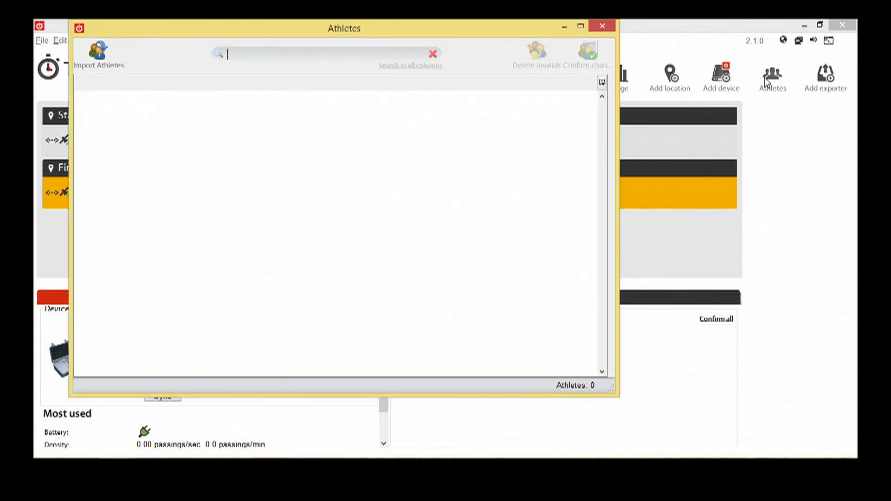
{"action": "left_click", "coordinate": [100, 55]}
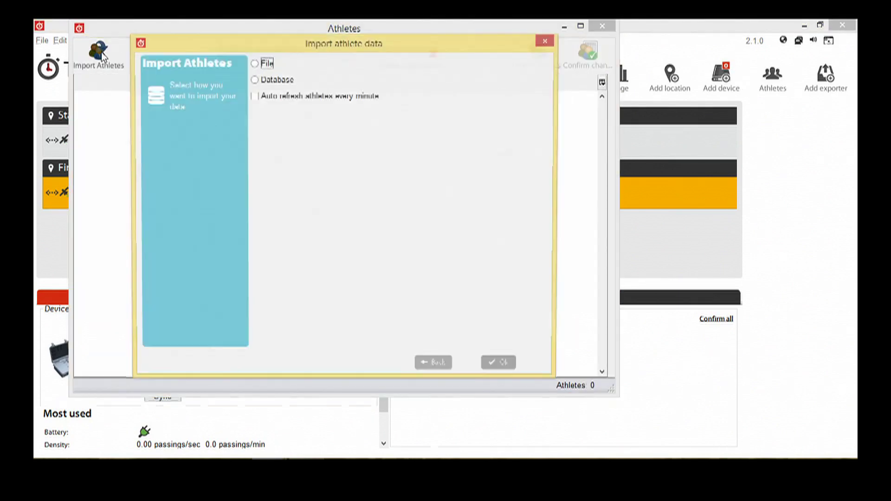
{"action": "left_click", "coordinate": [255, 64]}
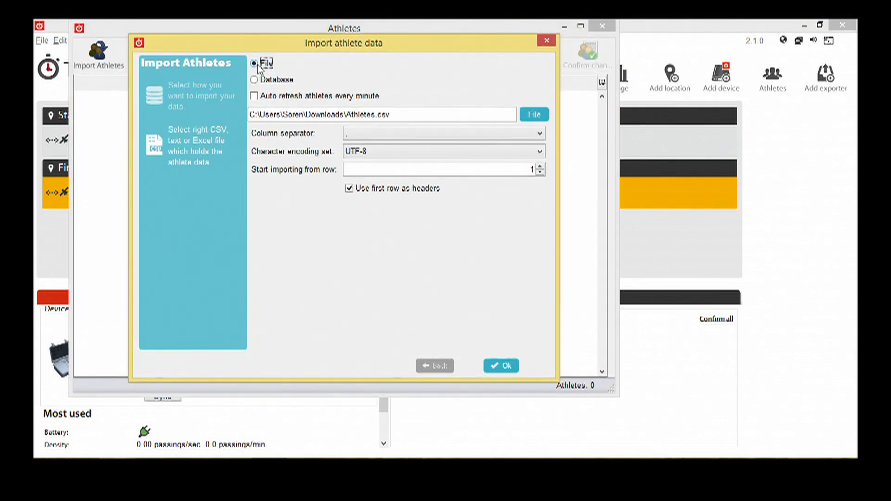
{"action": "left_click", "coordinate": [534, 114]}
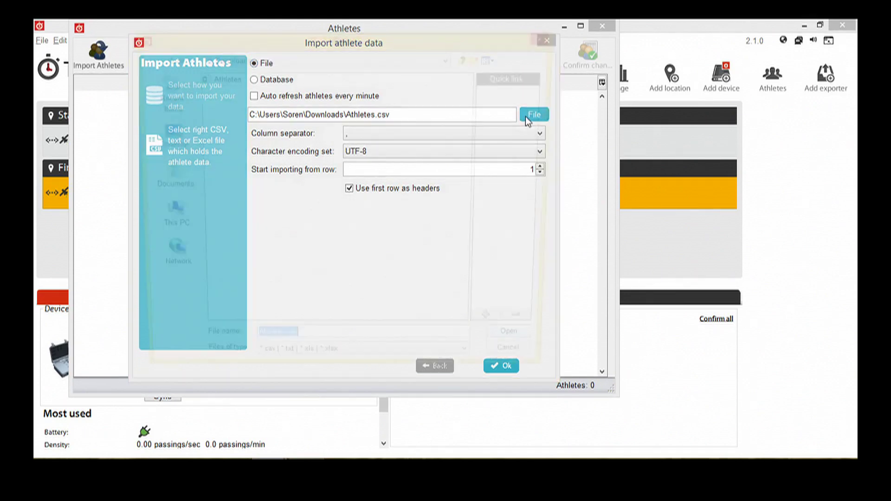
{"action": "left_click", "coordinate": [222, 78]}
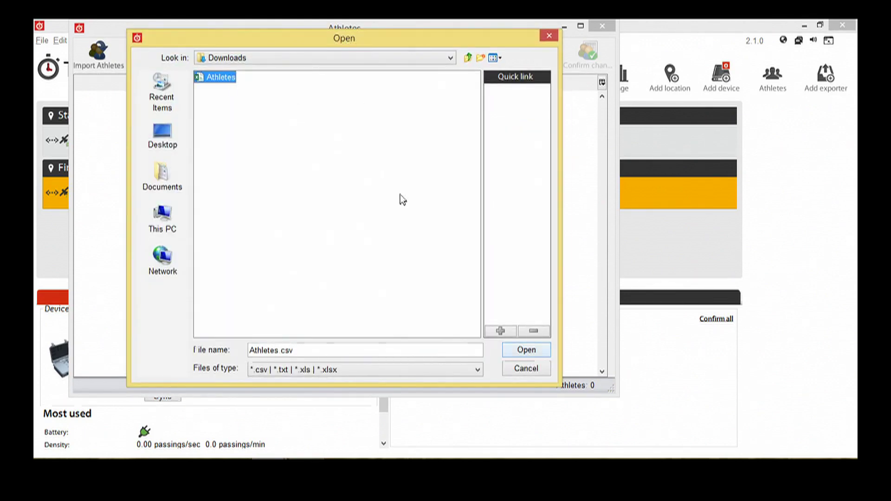
{"action": "left_click", "coordinate": [515, 350]}
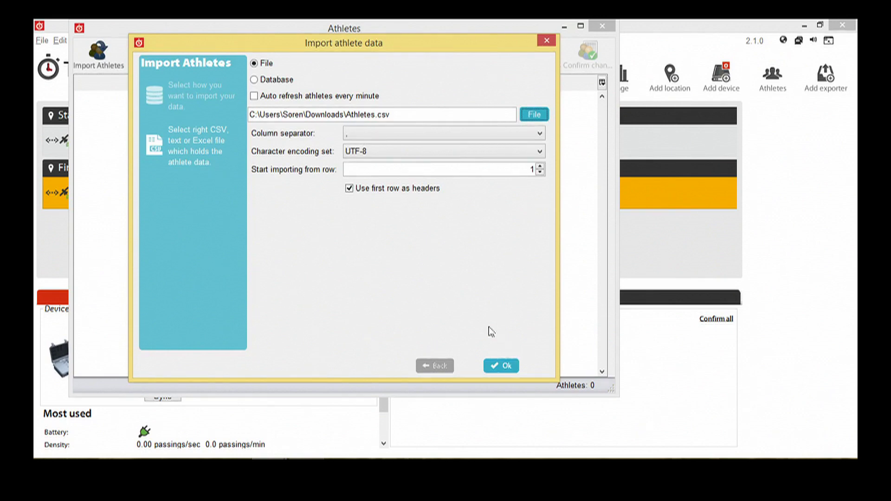
{"action": "left_click", "coordinate": [419, 134]}
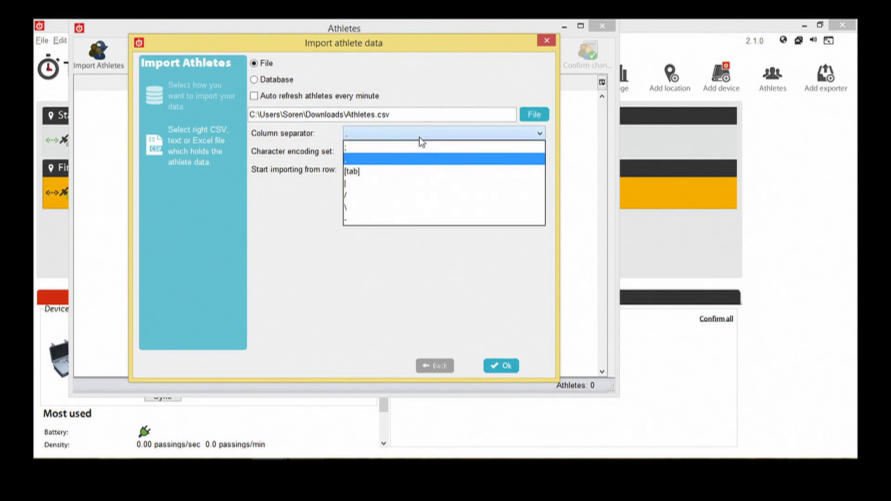
{"action": "left_click", "coordinate": [419, 147]}
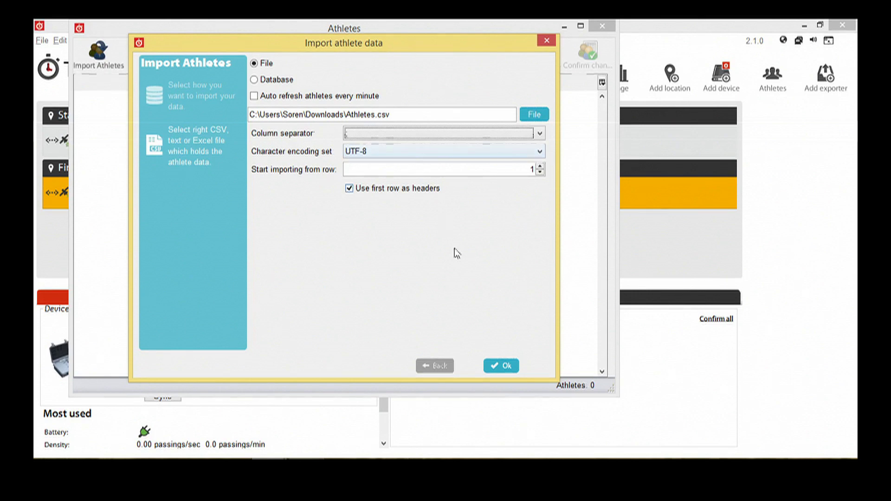
{"action": "left_click", "coordinate": [499, 366]}
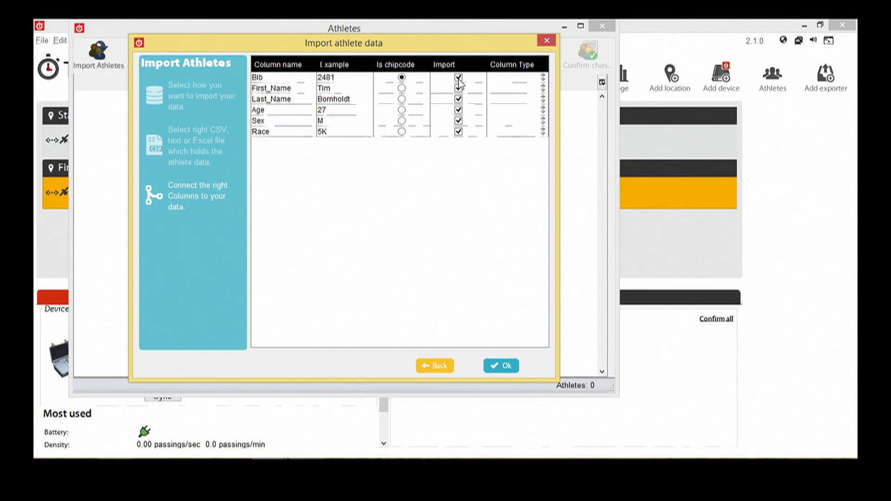
Map the Bib, First_Name and Last_Name columns to BIB, FIRST_NAME and LAST_NAME.
{"action": "left_click", "coordinate": [500, 79]}
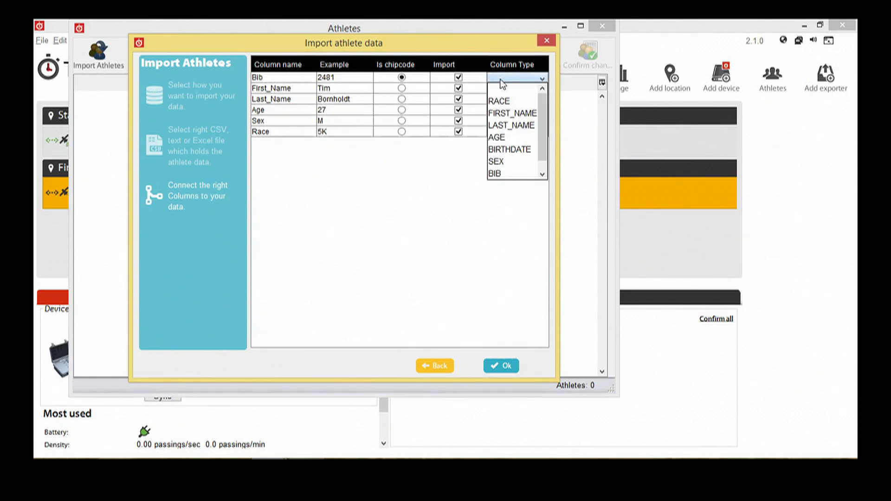
{"action": "left_click", "coordinate": [507, 173]}
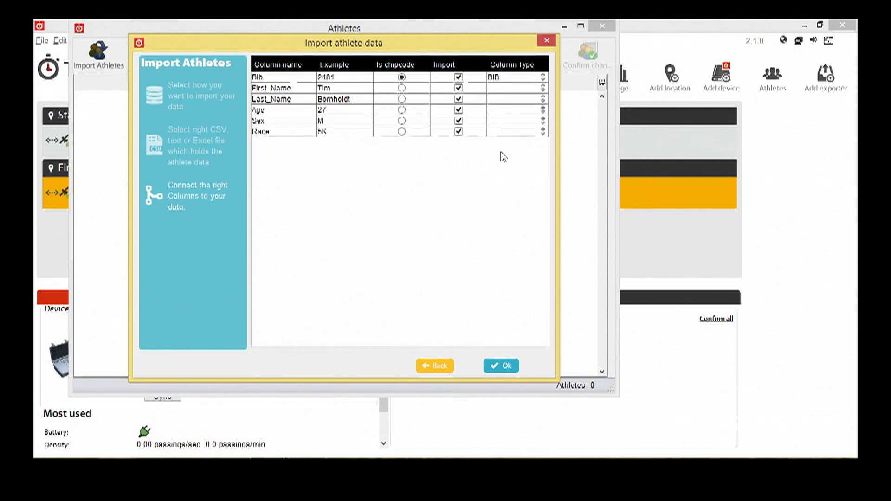
{"action": "left_click", "coordinate": [500, 90]}
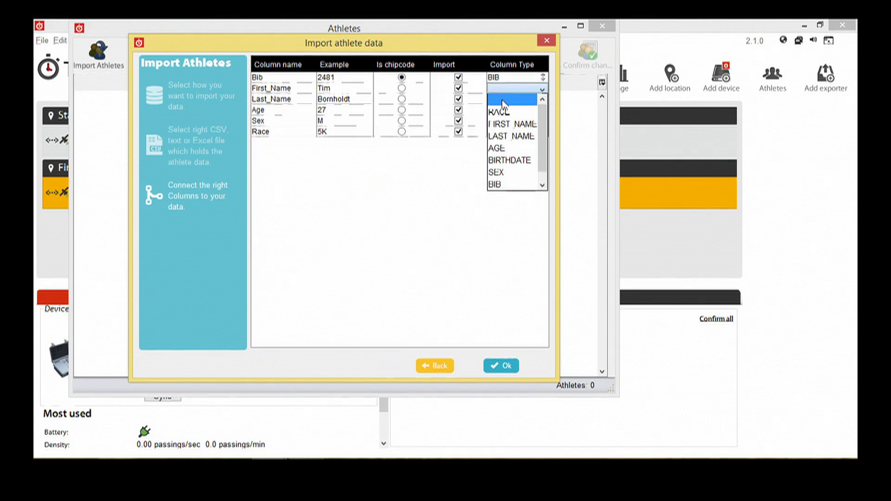
{"action": "left_click", "coordinate": [509, 123]}
{"action": "left_click", "coordinate": [505, 99]}
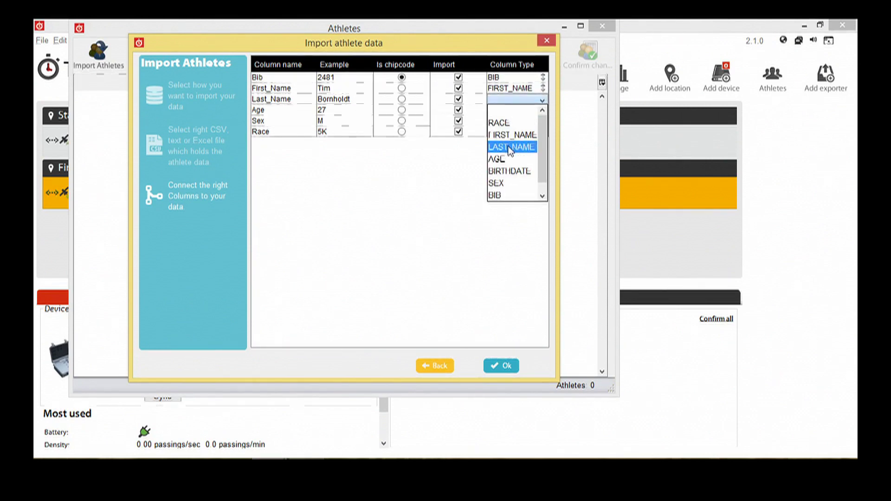
{"action": "left_click", "coordinate": [511, 146]}
Map the Age, Sex and Race columns to AGE, SEX and RACE, then preview.
{"action": "left_click", "coordinate": [500, 111]}
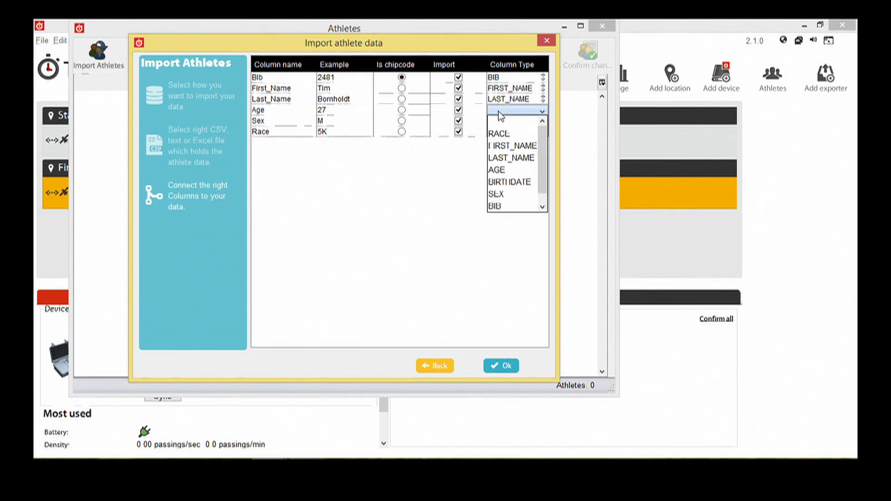
{"action": "left_click", "coordinate": [511, 169]}
{"action": "left_click", "coordinate": [505, 123]}
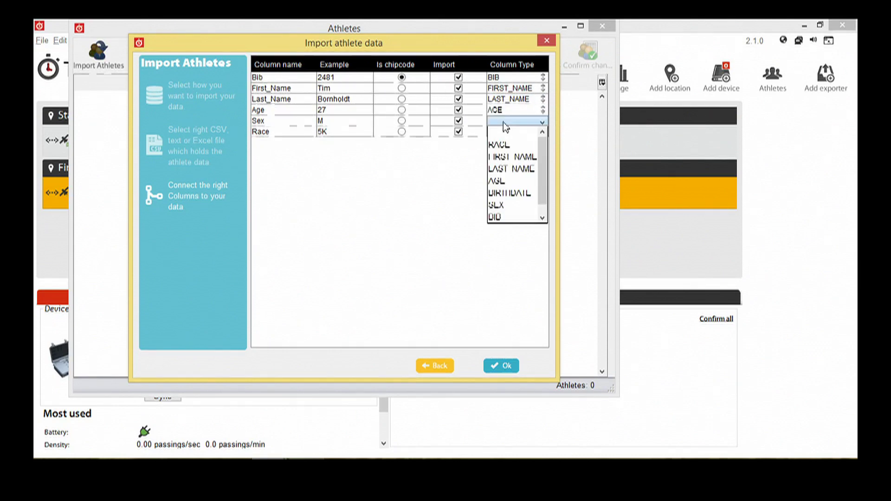
{"action": "left_click", "coordinate": [510, 204]}
{"action": "left_click", "coordinate": [507, 133]}
{"action": "left_click", "coordinate": [508, 155]}
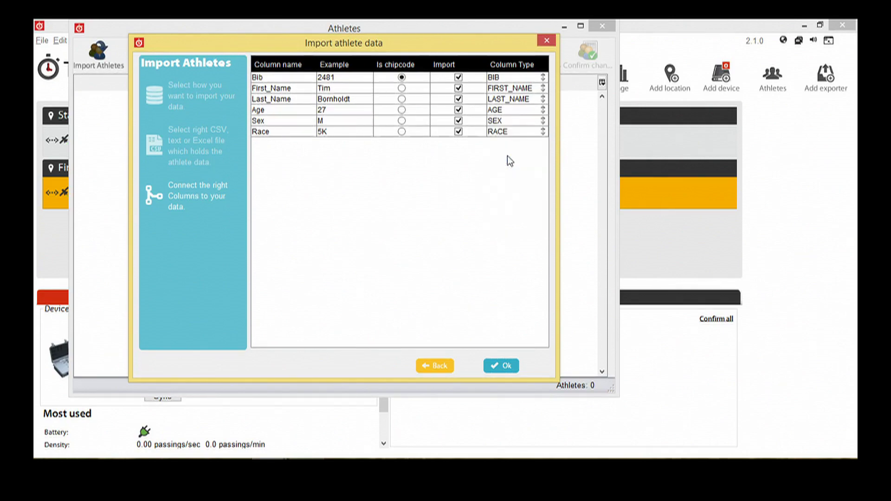
{"action": "left_click", "coordinate": [513, 366]}
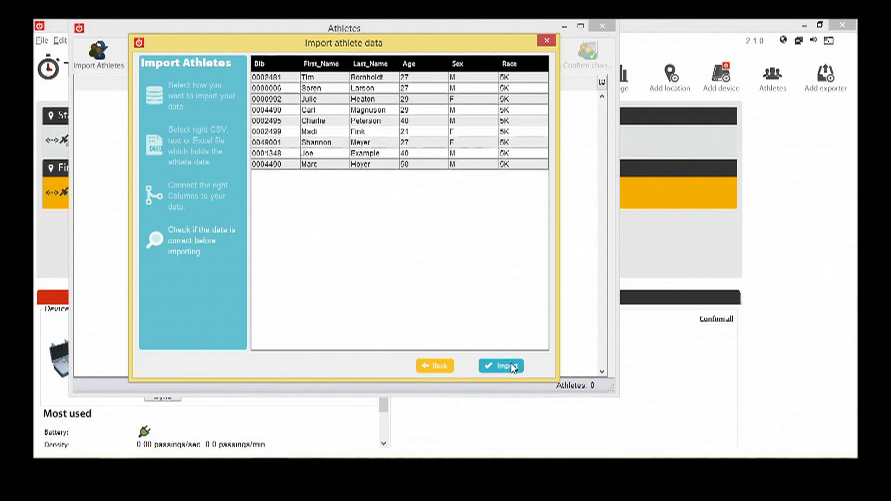
Import the athletes, delete the duplicate-chipcode invalid entry, confirm changes and close the list.
{"action": "left_click", "coordinate": [513, 366]}
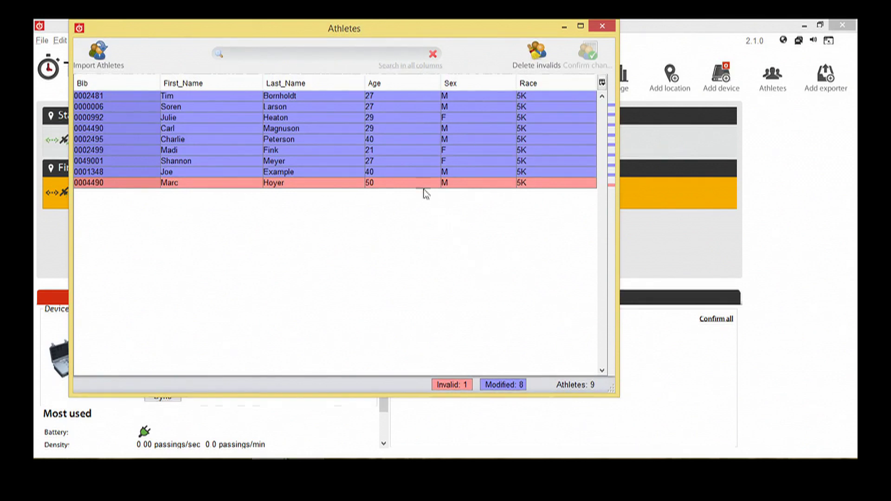
{"action": "mouse_move", "coordinate": [423, 188]}
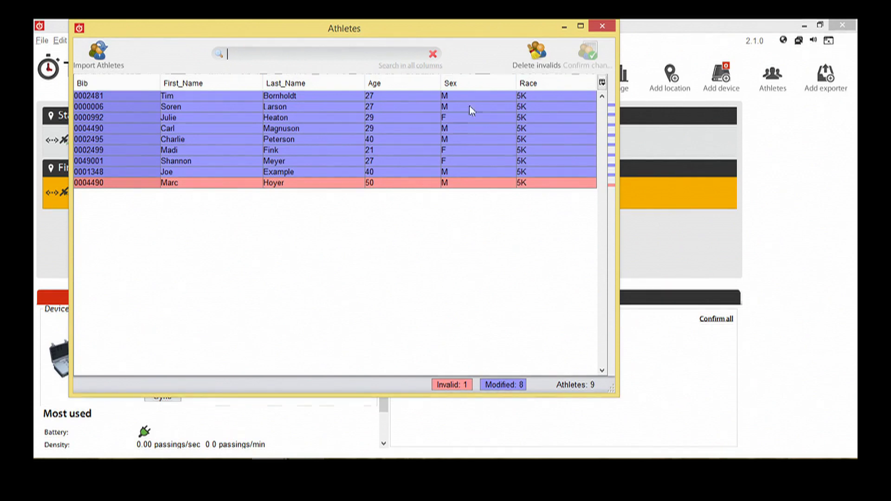
{"action": "left_click", "coordinate": [532, 58]}
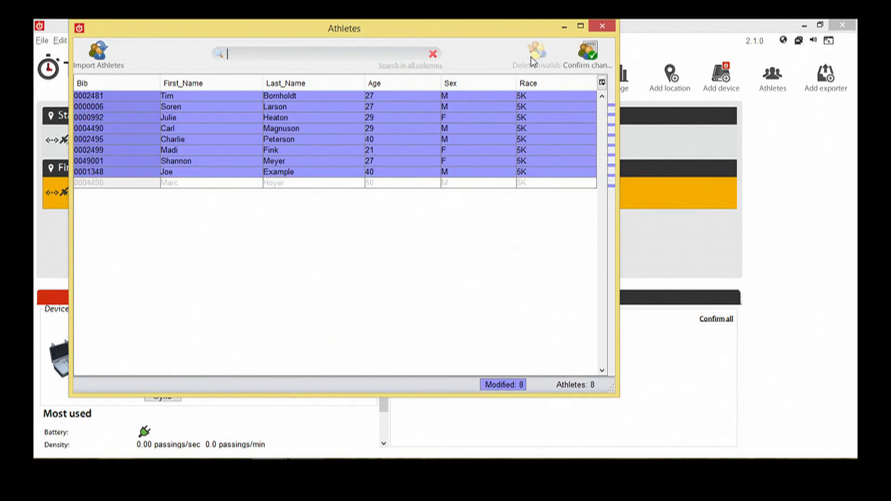
{"action": "left_click", "coordinate": [580, 51]}
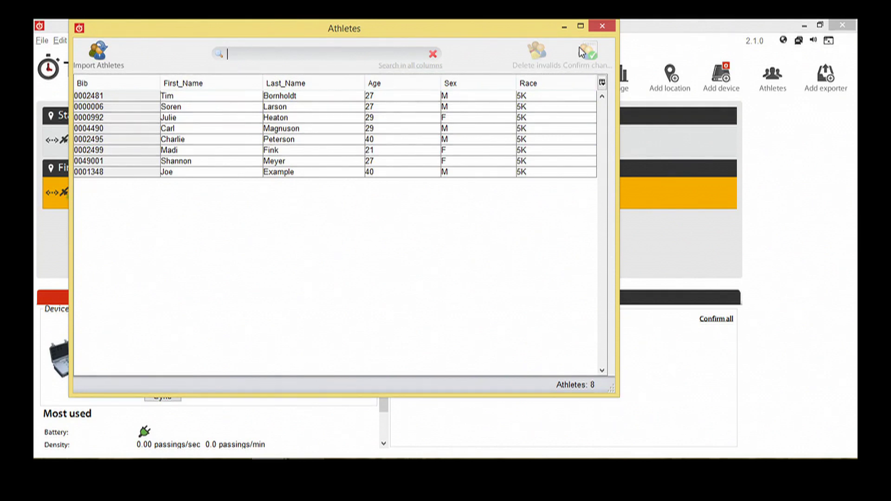
{"action": "left_click", "coordinate": [600, 27]}
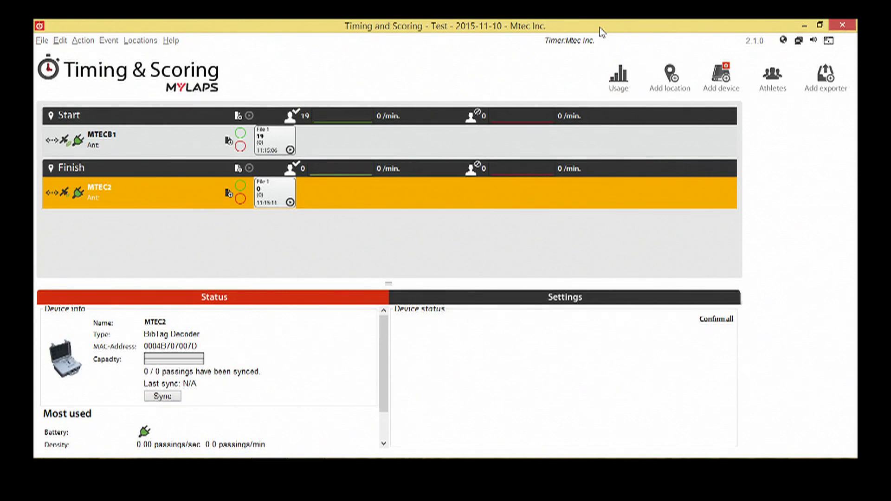
Add a User Defined File exporter and link the Finish location to it.
{"action": "left_click", "coordinate": [820, 80]}
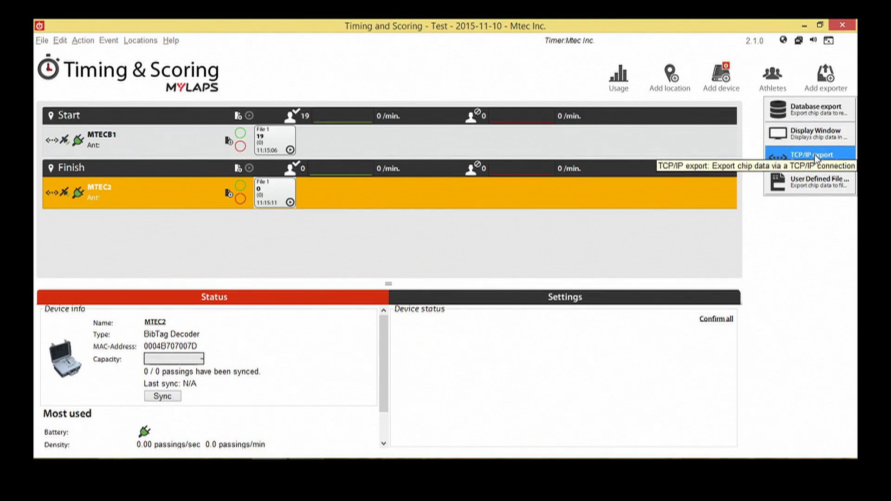
{"action": "left_click", "coordinate": [817, 180]}
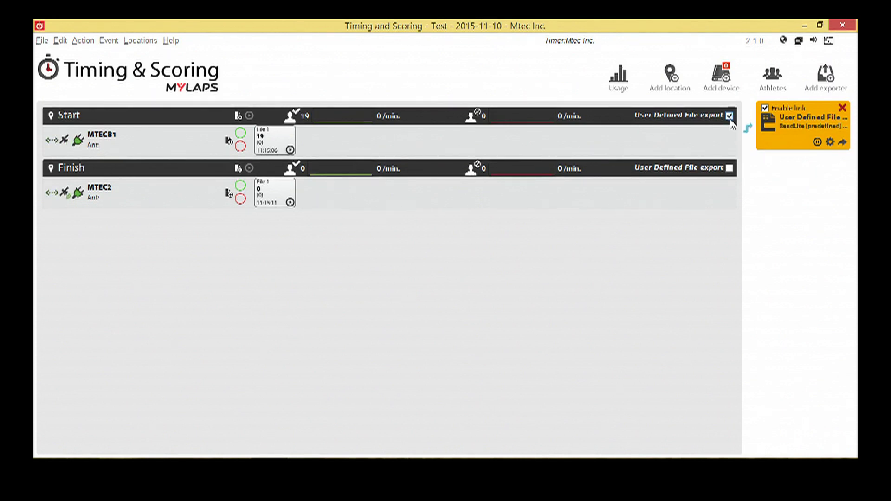
{"action": "left_click", "coordinate": [729, 169]}
Send the Start and Finish File 1 passings to the exporter, confirming each.
{"action": "left_click", "coordinate": [290, 150]}
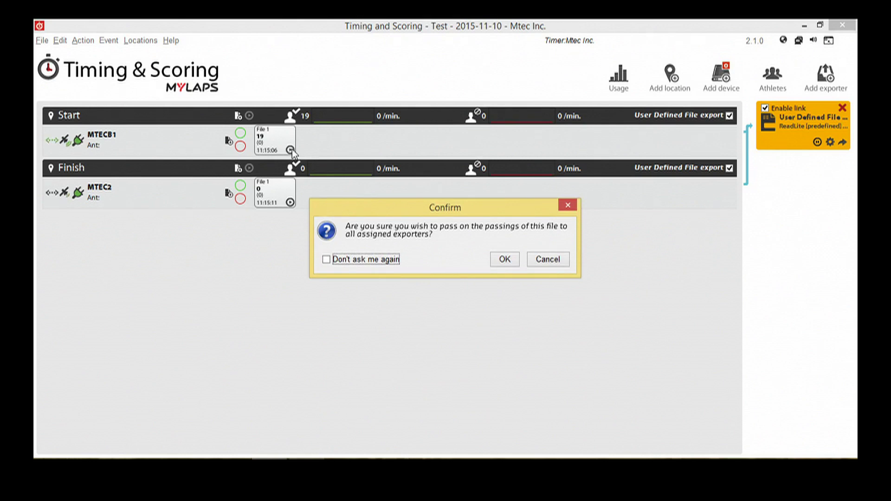
{"action": "left_click", "coordinate": [503, 261]}
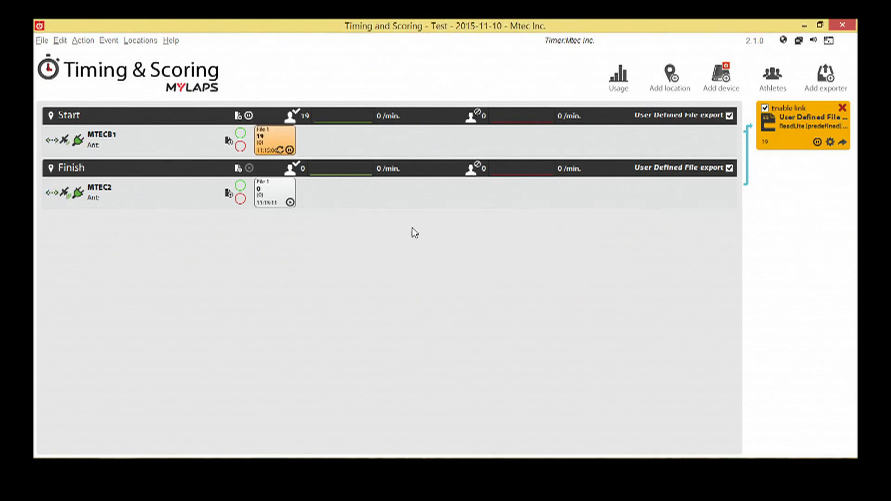
{"action": "left_click", "coordinate": [289, 203]}
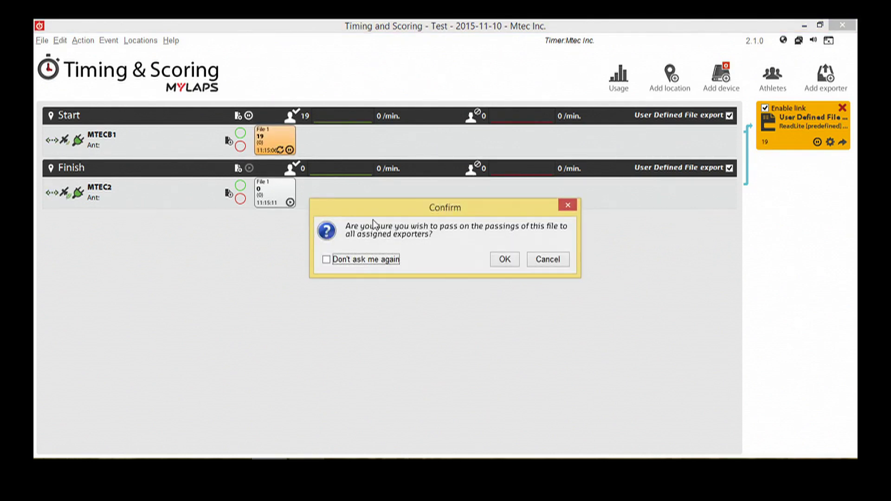
{"action": "left_click", "coordinate": [503, 259]}
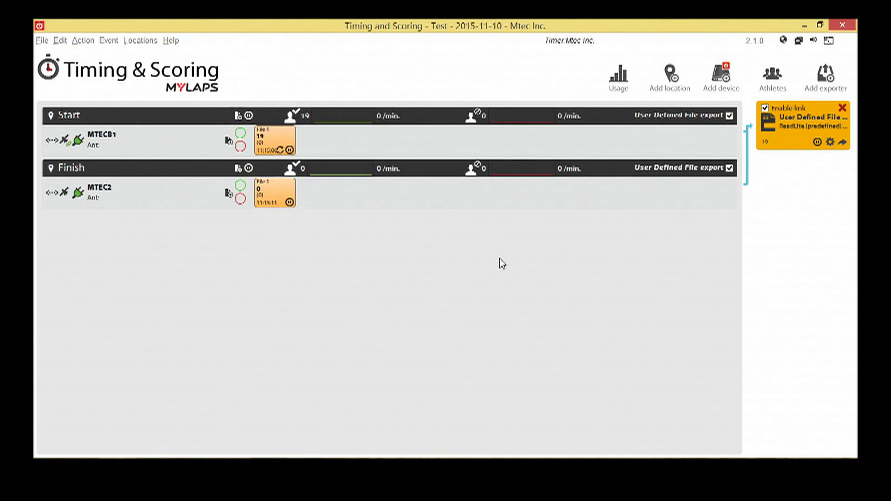
Look over the file exporter's available actions, then dismiss the menu.
{"action": "left_click", "coordinate": [840, 145]}
{"action": "mouse_move", "coordinate": [816, 215]}
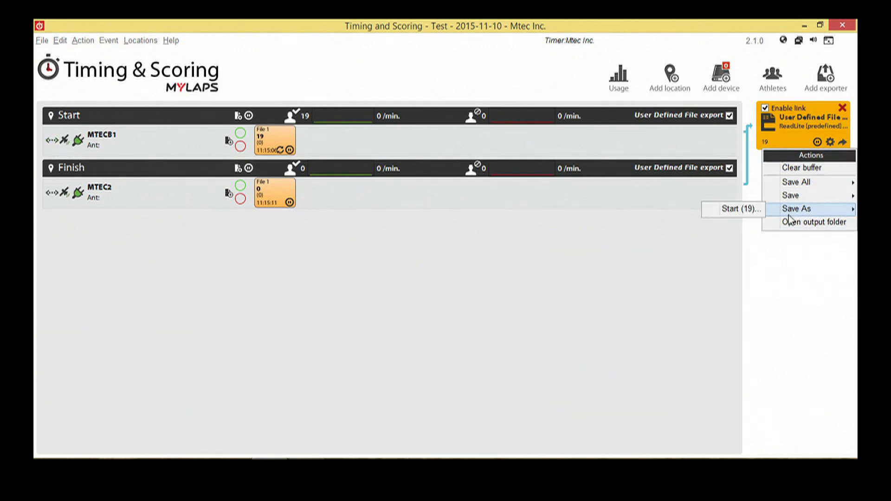
{"action": "left_click", "coordinate": [163, 141]}
Sync the MTECB1 Start decoder so all 19 of 19 passings are synced.
{"action": "right_click", "coordinate": [161, 137]}
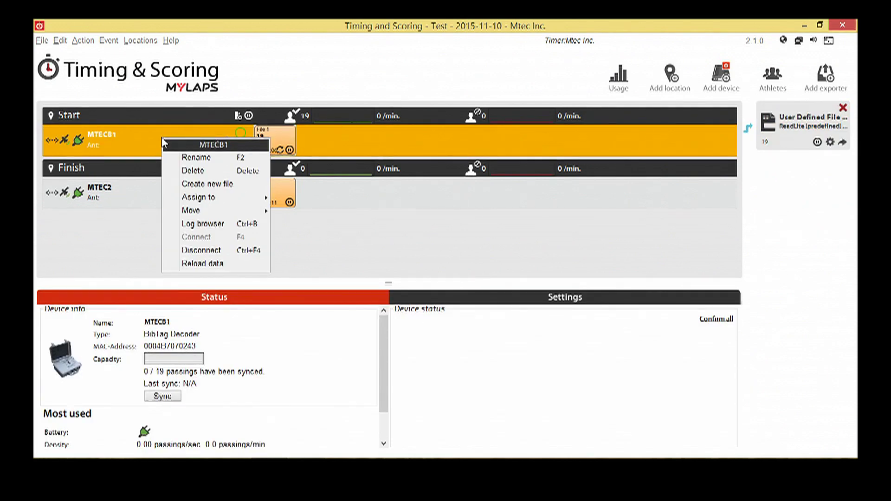
{"action": "left_click", "coordinate": [133, 135]}
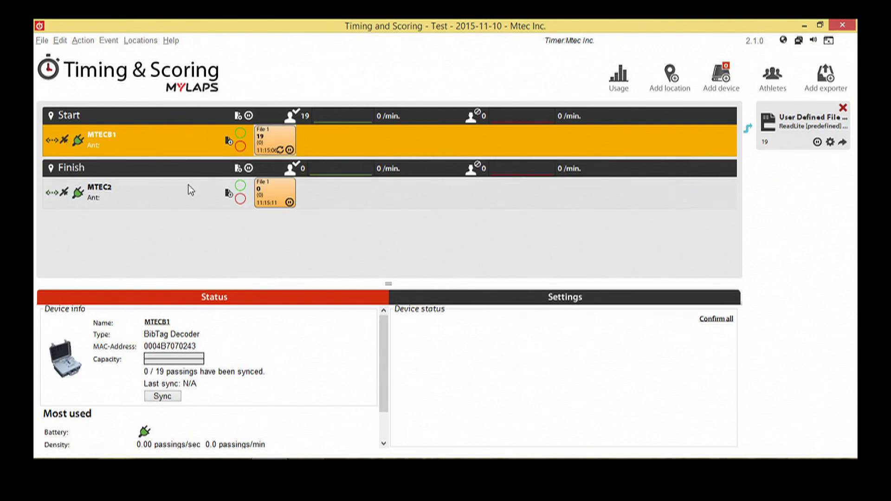
{"action": "left_click", "coordinate": [161, 397]}
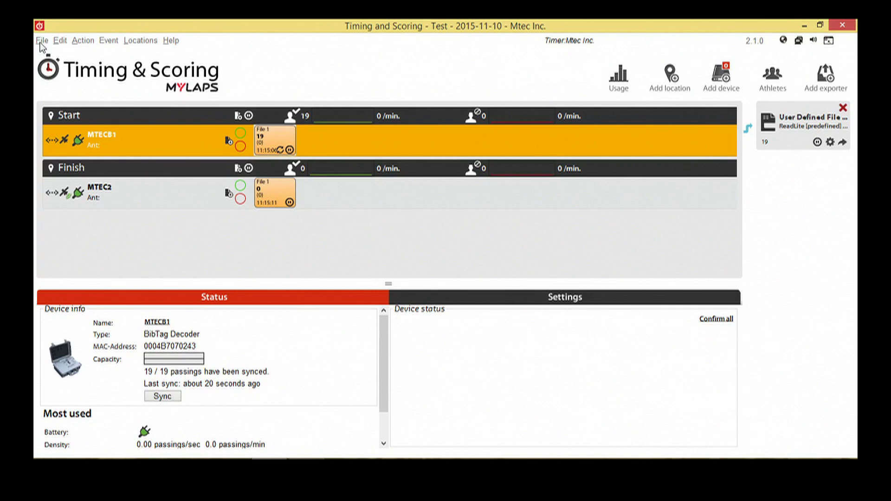
Save the event as 'Test' in the Documents folder with Save event as.
{"action": "left_click", "coordinate": [41, 42]}
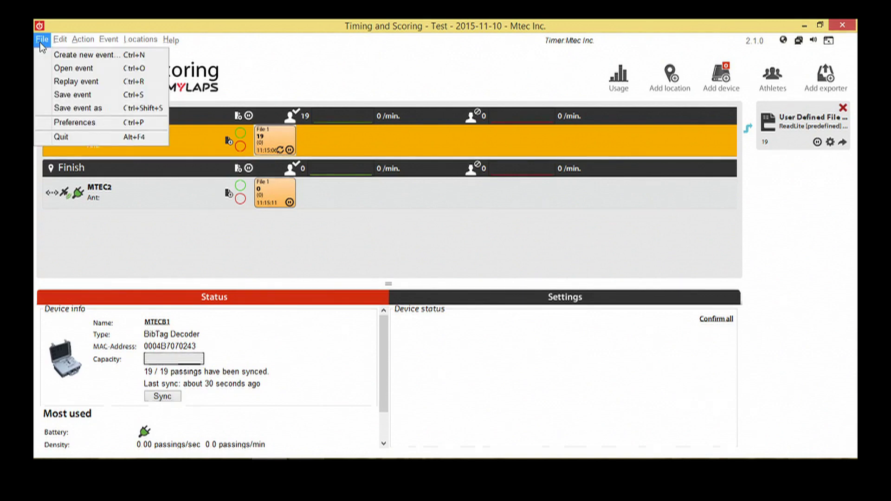
{"action": "left_click", "coordinate": [61, 109]}
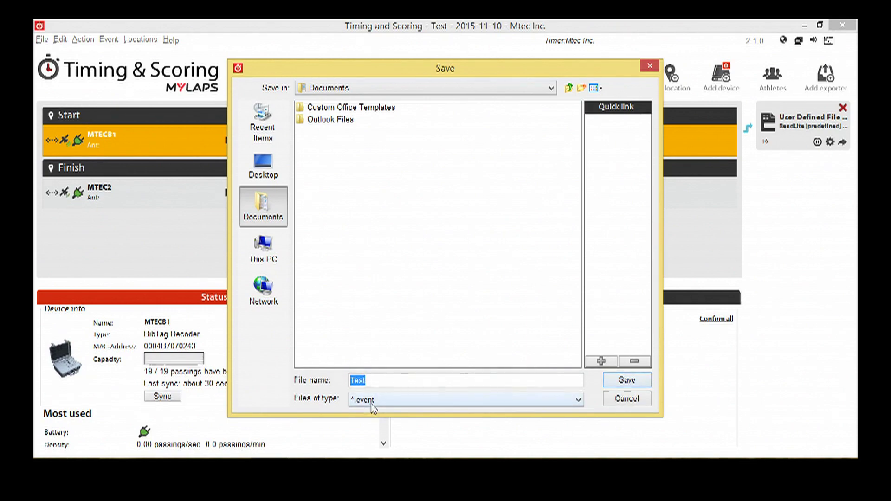
{"action": "left_click", "coordinate": [641, 384]}
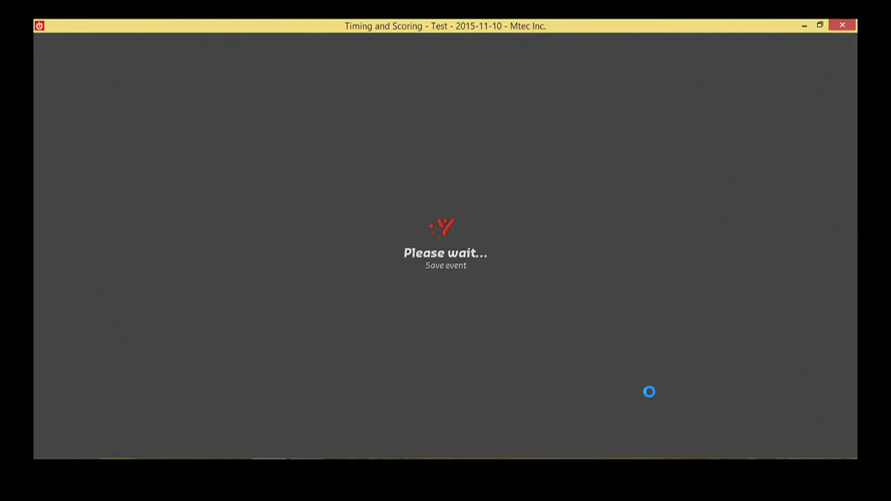